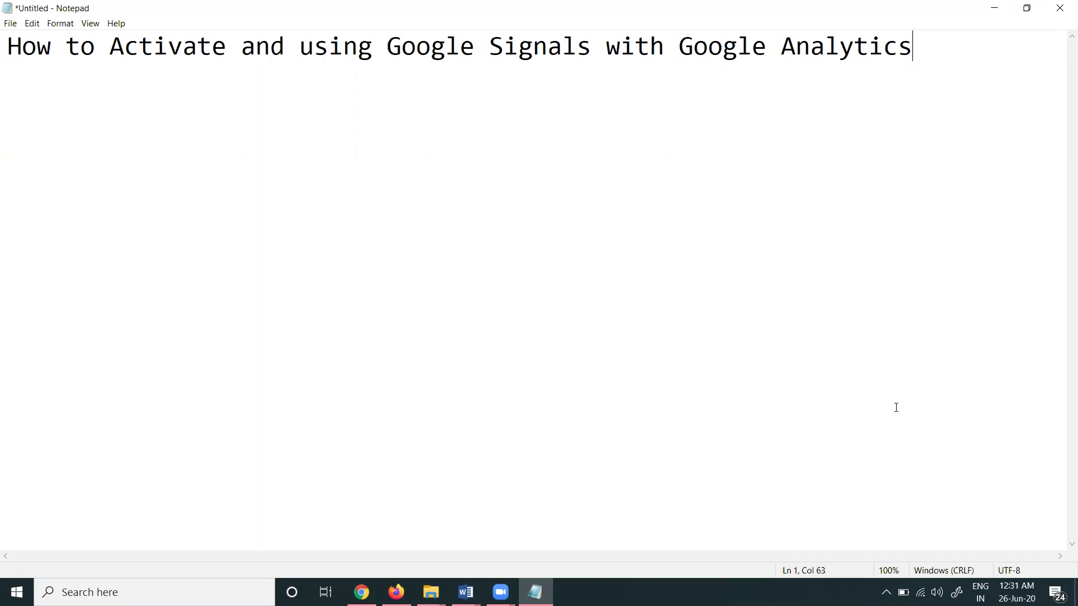
# Minimize the Notepad note to bring the Chrome help article into view
pyautogui.click(993, 11)
# Load the pasted Google signals help page in a new Chrome tab
pyautogui.click(527, 13)
pyautogui.write('https://support.google.com/analytics/answer/7532985?hl=en-GB&utm_id=ad&authuser=8')
pyautogui.press('Return')
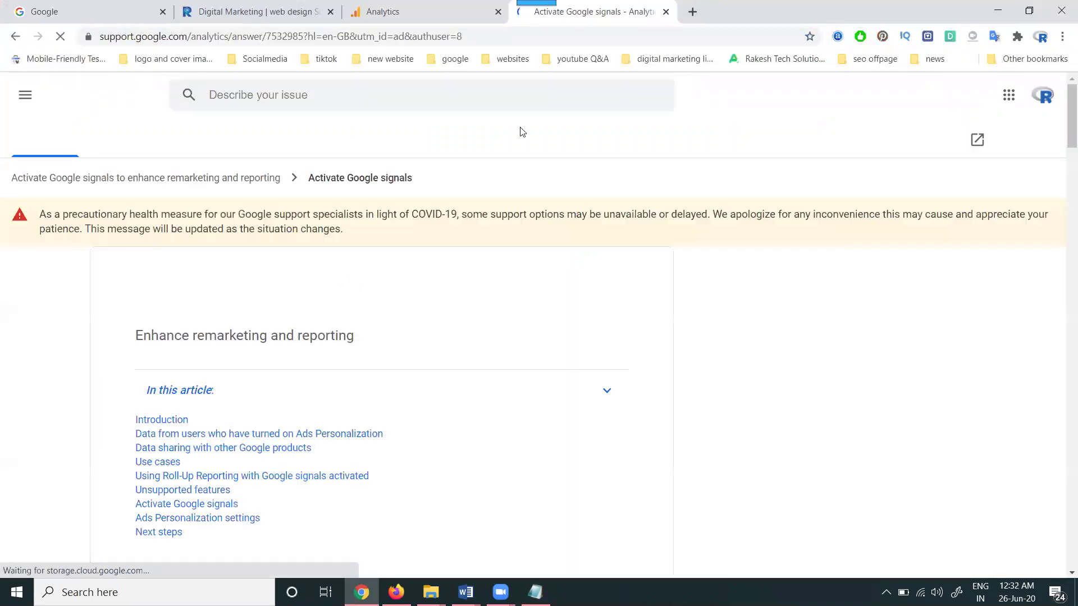
pyautogui.scroll(-1, 294, 305)
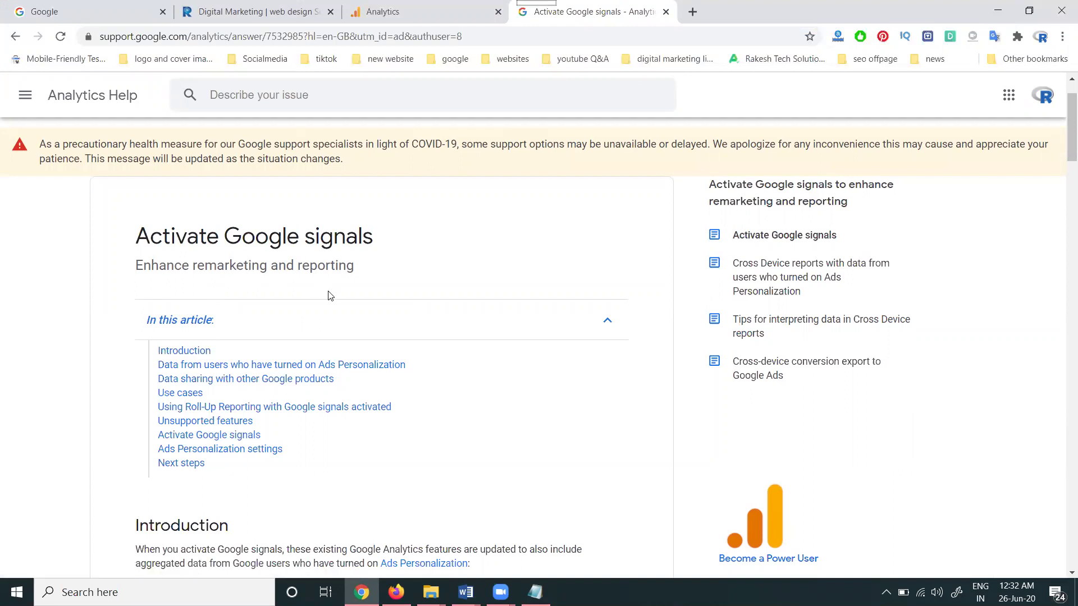
# Read the Cross Device reports help article, then return to the Google Analytics tab
pyautogui.click(759, 273)
pyautogui.scroll(-5, 411, 352)
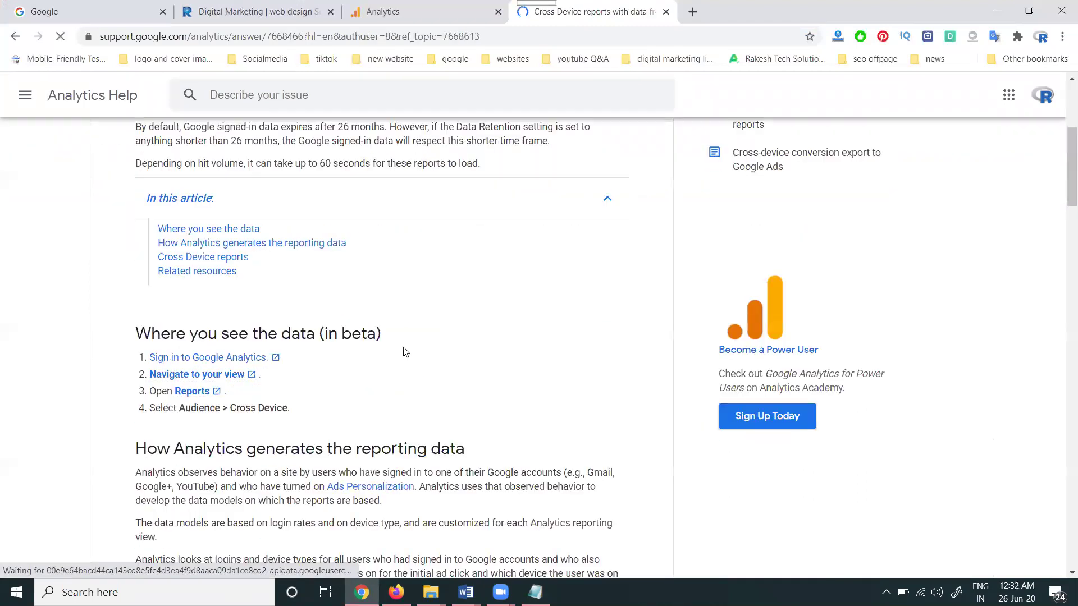
pyautogui.moveTo(236, 375)
pyautogui.scroll(-1, 224, 371)
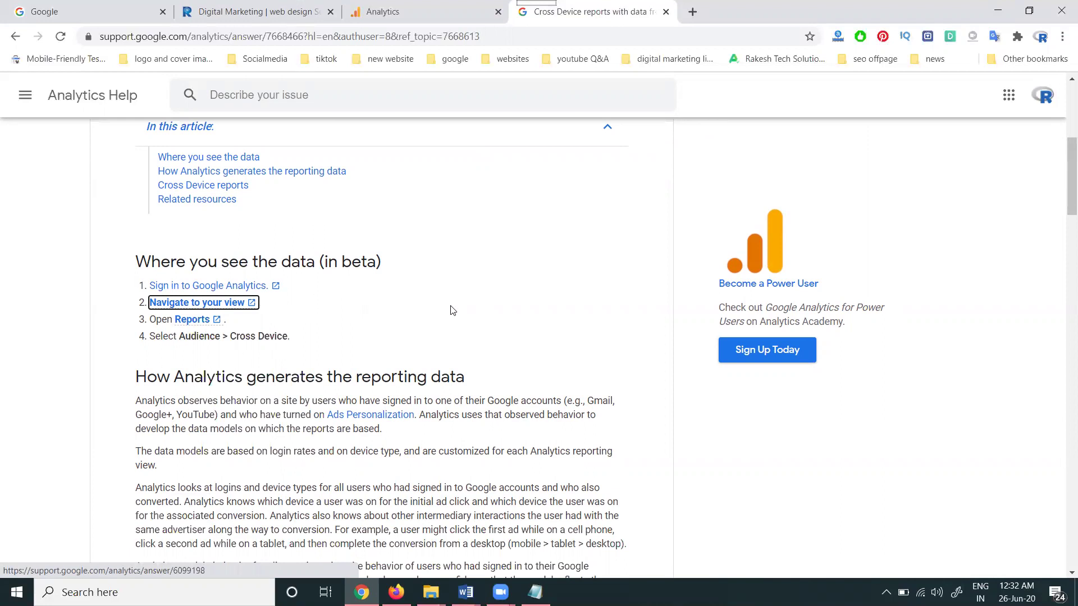
pyautogui.click(424, 12)
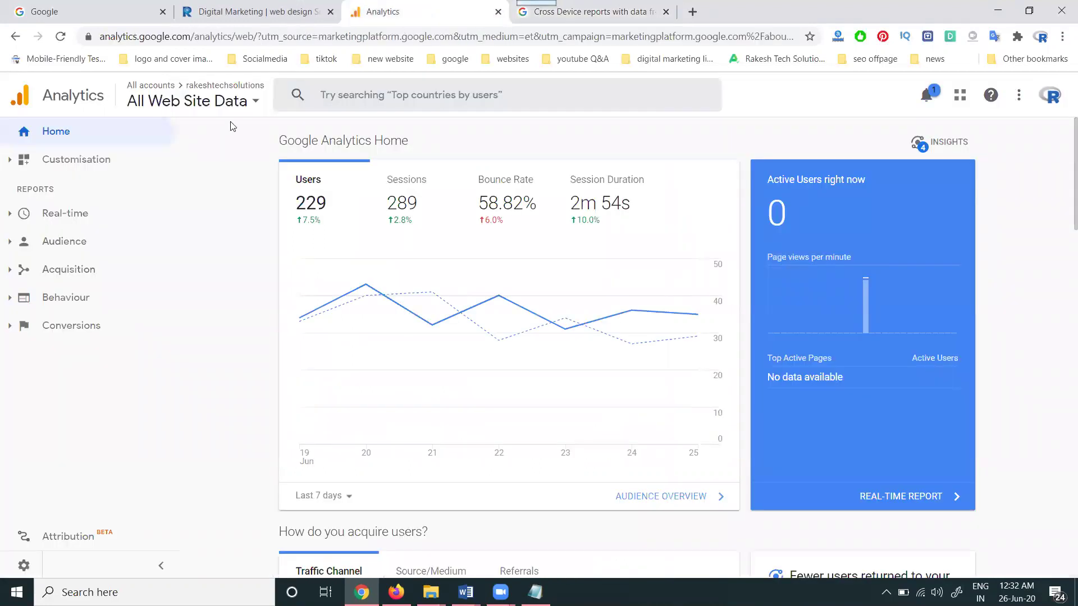
# Open Audience > Cross Device > Device Overlap, reaching the Activate Google Signals page
pyautogui.click(82, 237)
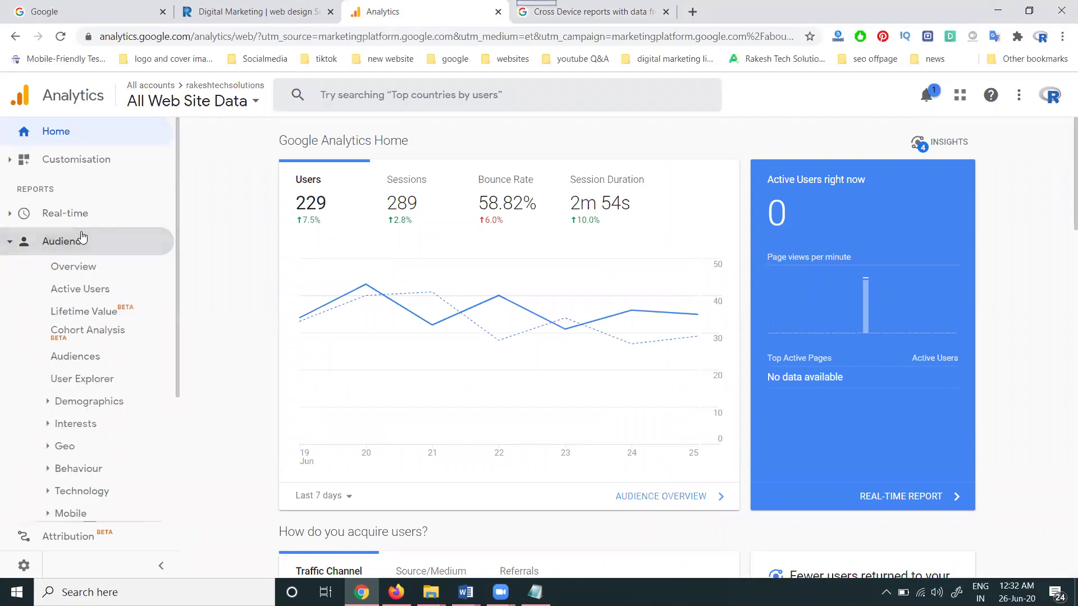
pyautogui.scroll(-3, 90, 286)
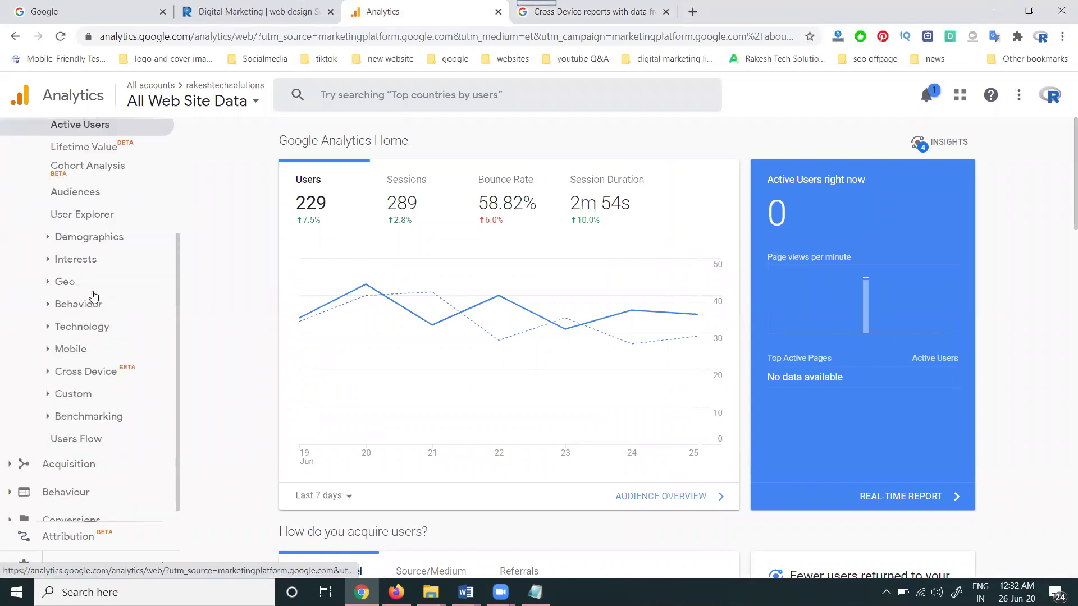
pyautogui.click(99, 359)
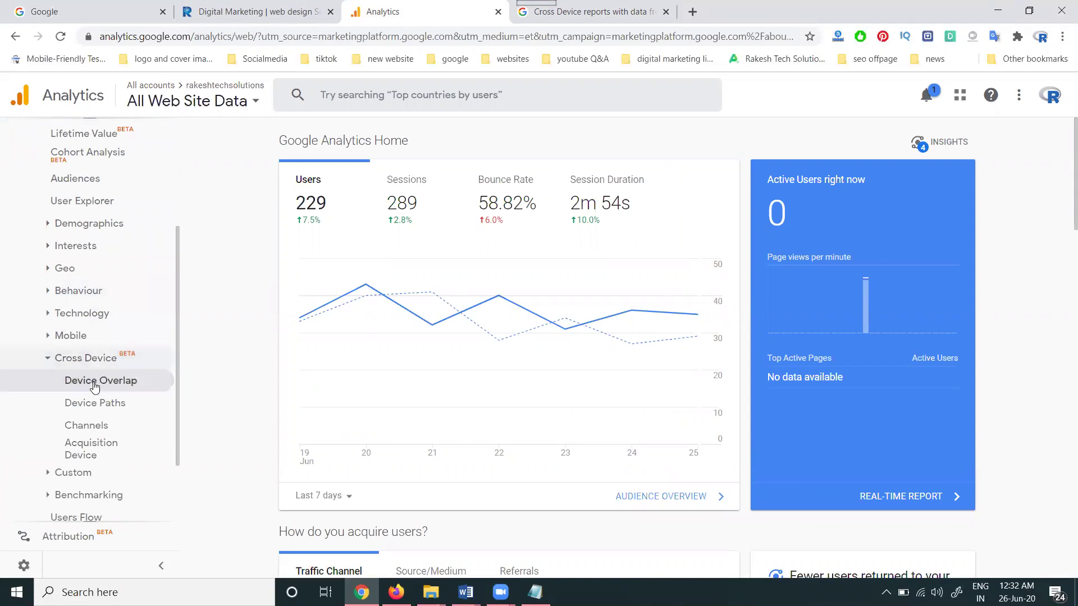
pyautogui.click(101, 381)
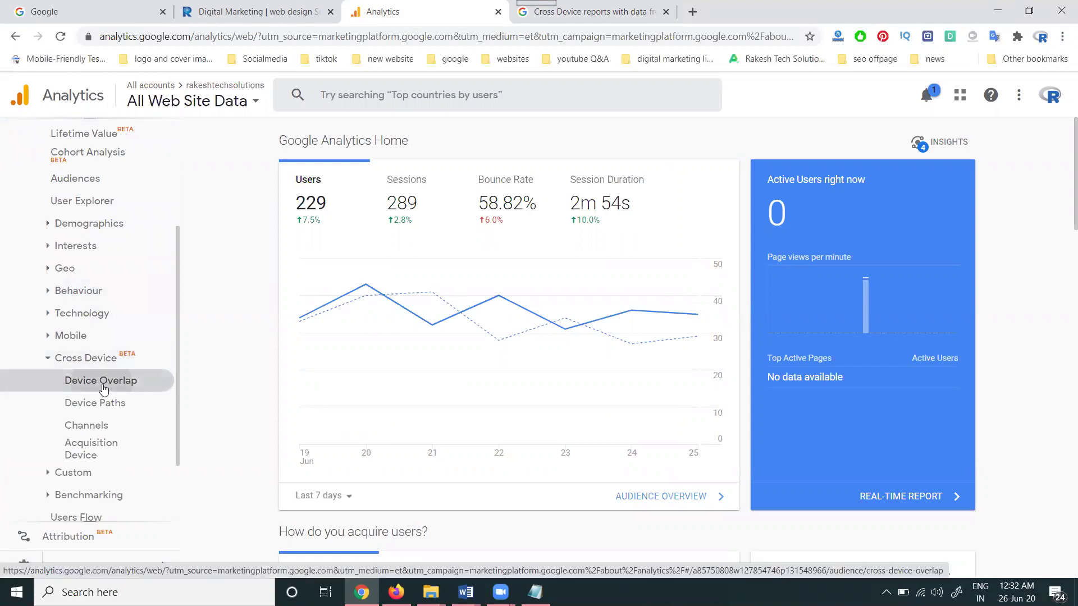
pyautogui.scroll(-2, 329, 289)
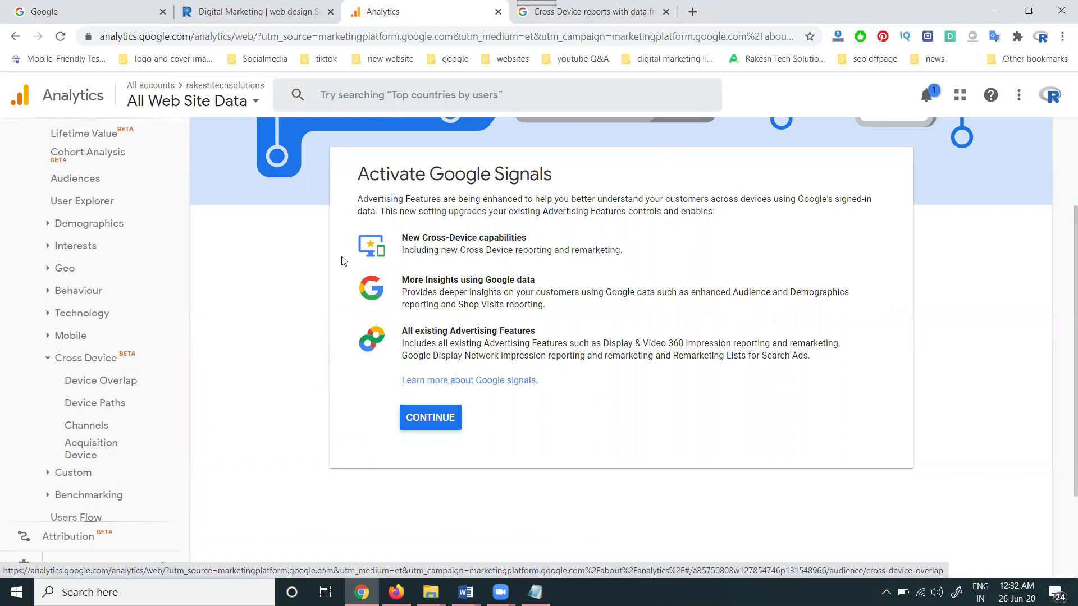
# Open the Admin page using the gear icon at the bottom of the sidebar
pyautogui.scroll(2, 174, 256)
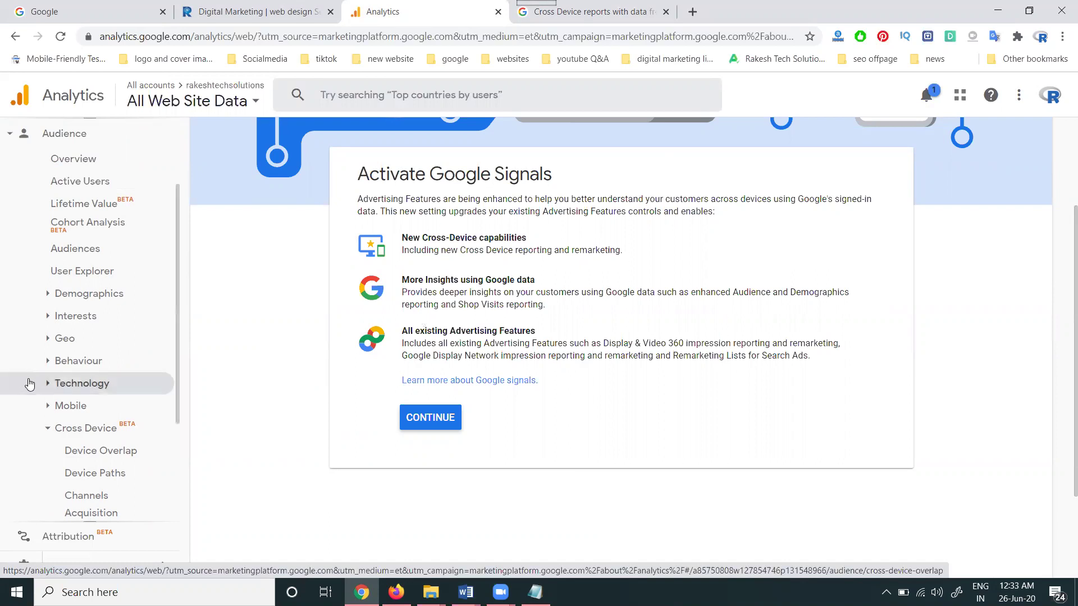
pyautogui.scroll(-5, 28, 393)
pyautogui.click(21, 567)
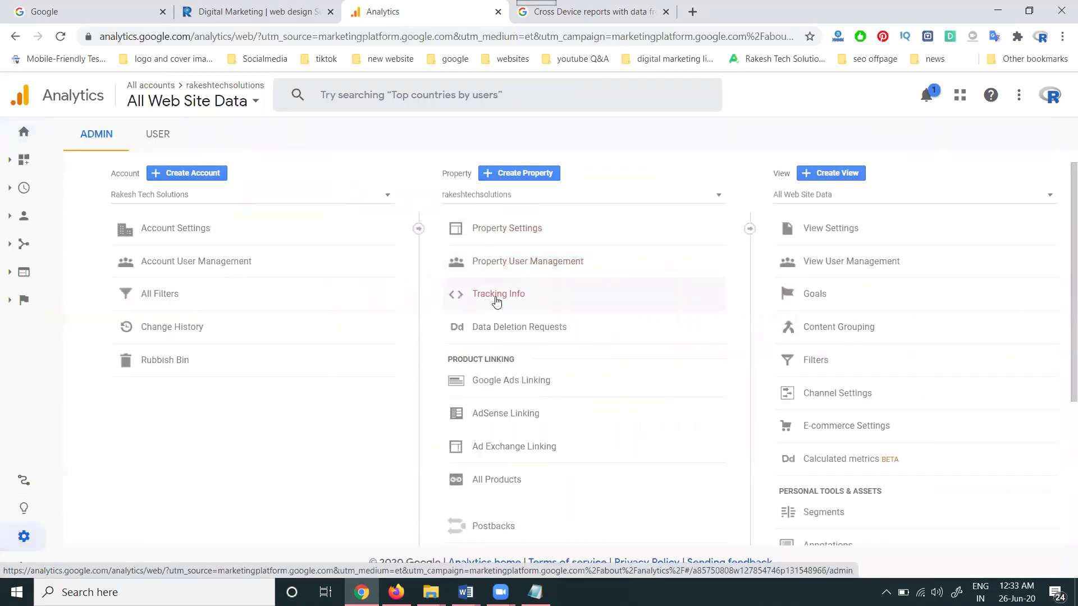
# Open Tracking Info > Data Collection and check that Google Signals collection is off
pyautogui.click(496, 301)
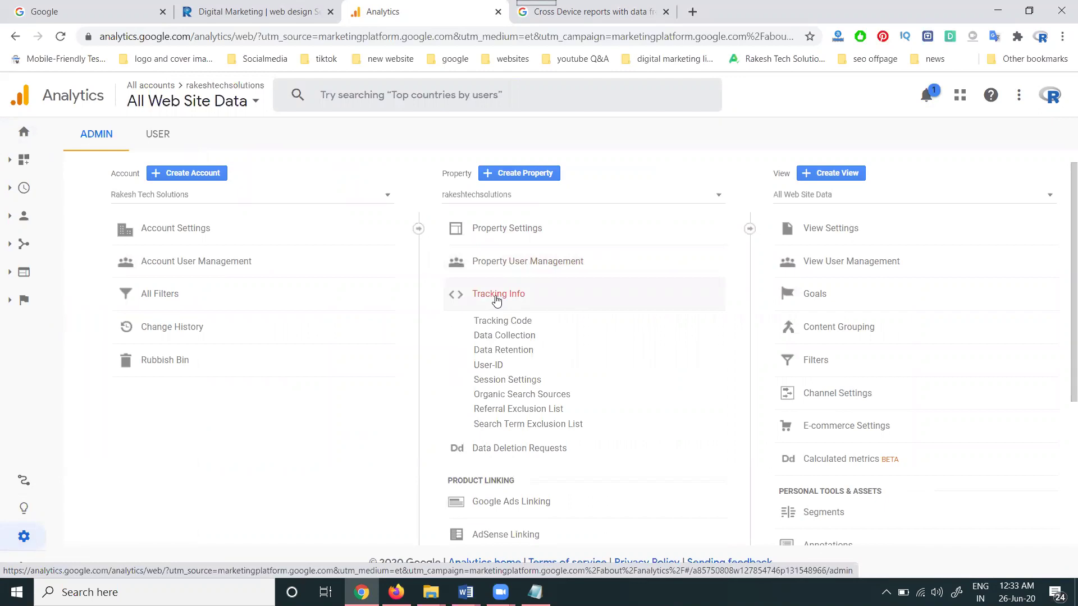
pyautogui.click(490, 337)
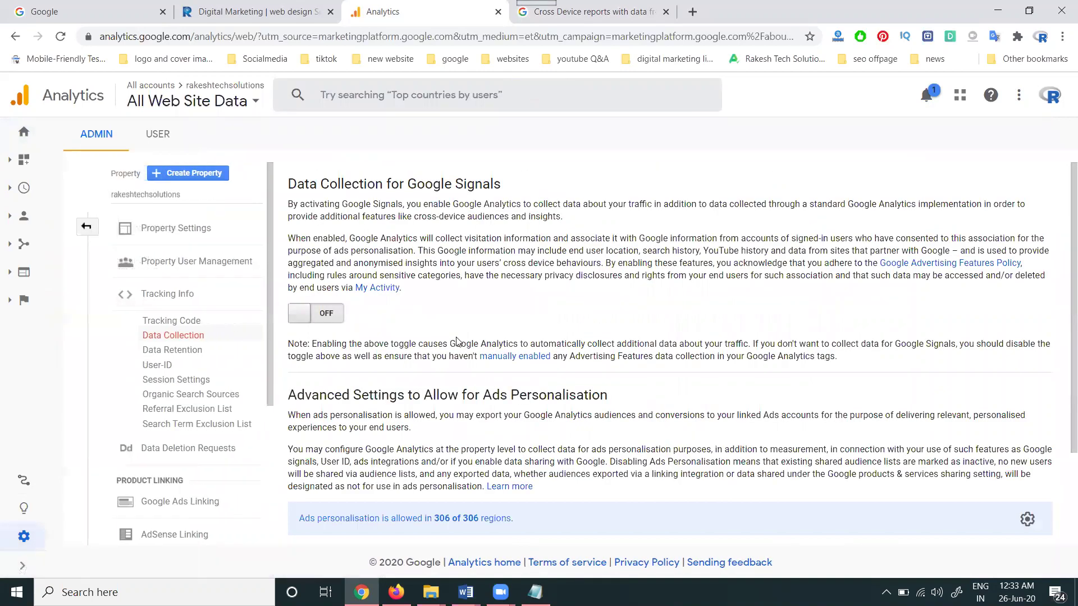
pyautogui.scroll(-1, 457, 341)
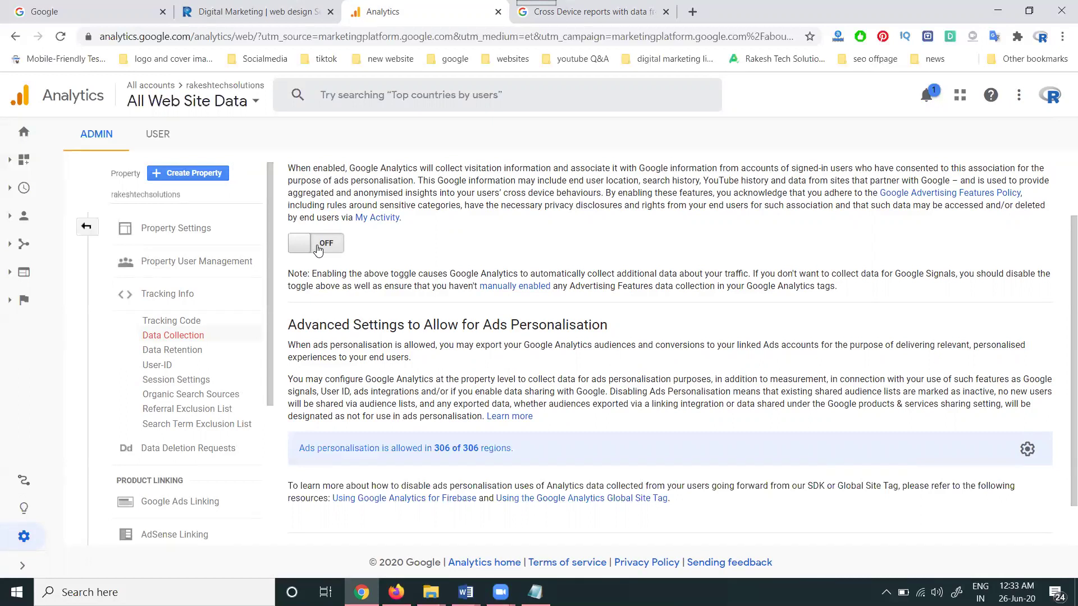
pyautogui.scroll(1, 388, 219)
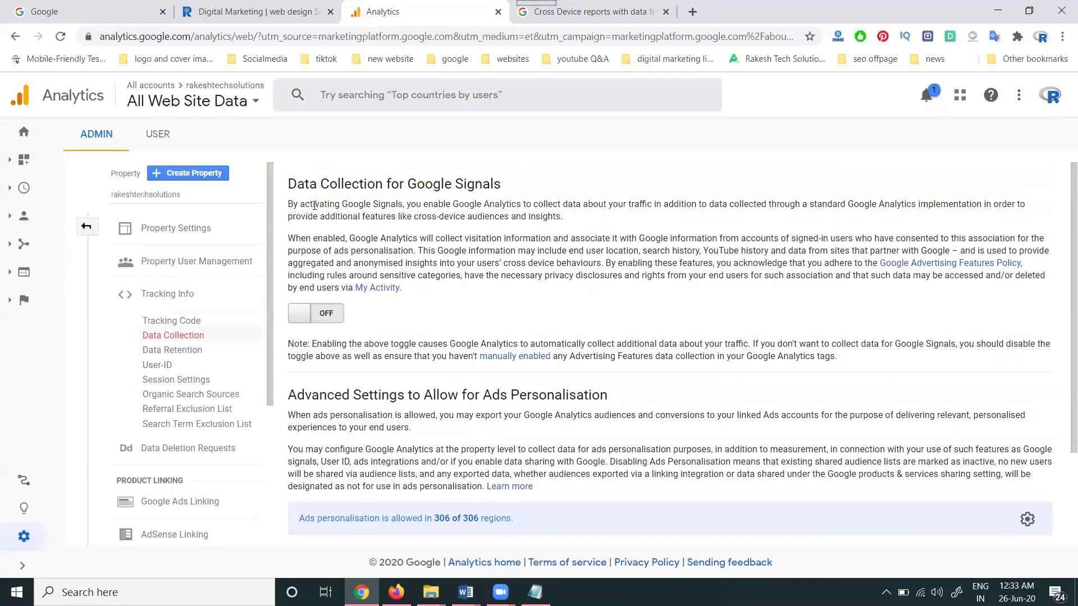
# Expand Audience and its Cross Device section in the left navigation
pyautogui.click(29, 219)
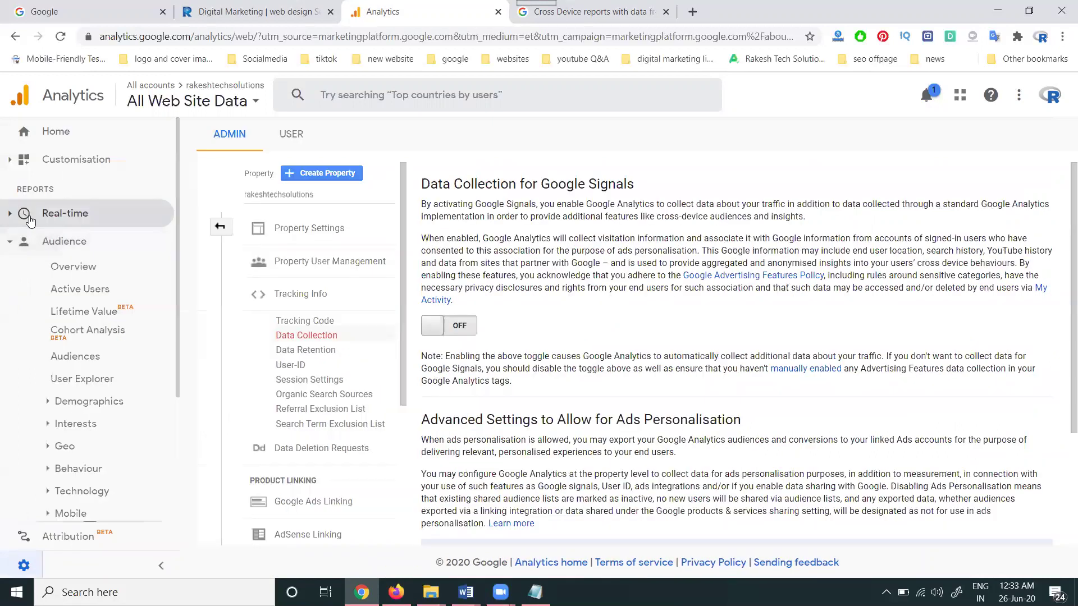
pyautogui.scroll(-1, 95, 315)
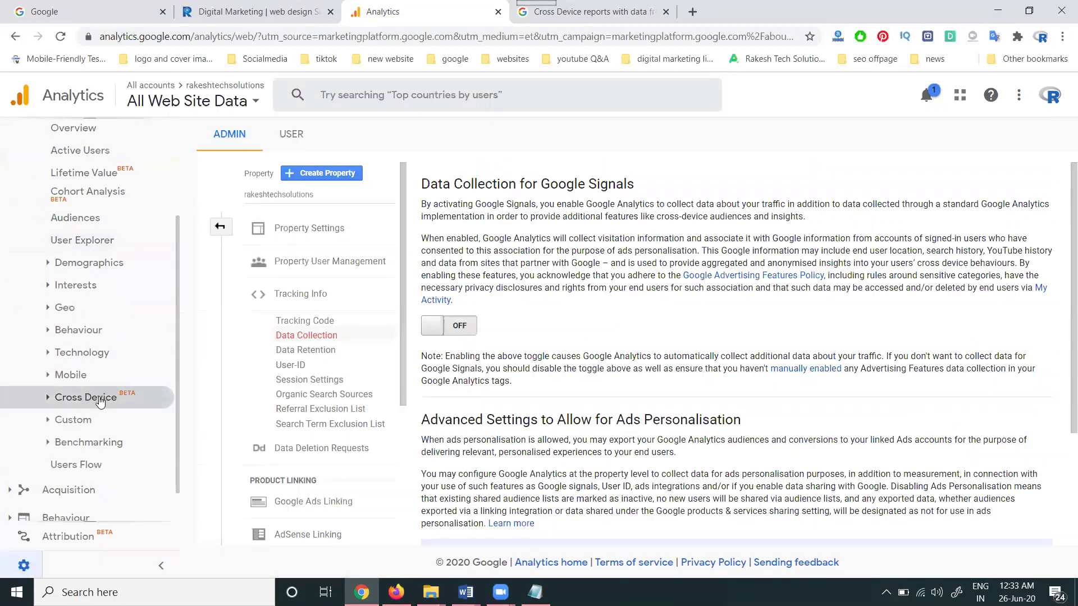
pyautogui.click(101, 400)
# From Device Overlap, continue past the introduction and activate Google Signals for all properties
pyautogui.click(100, 422)
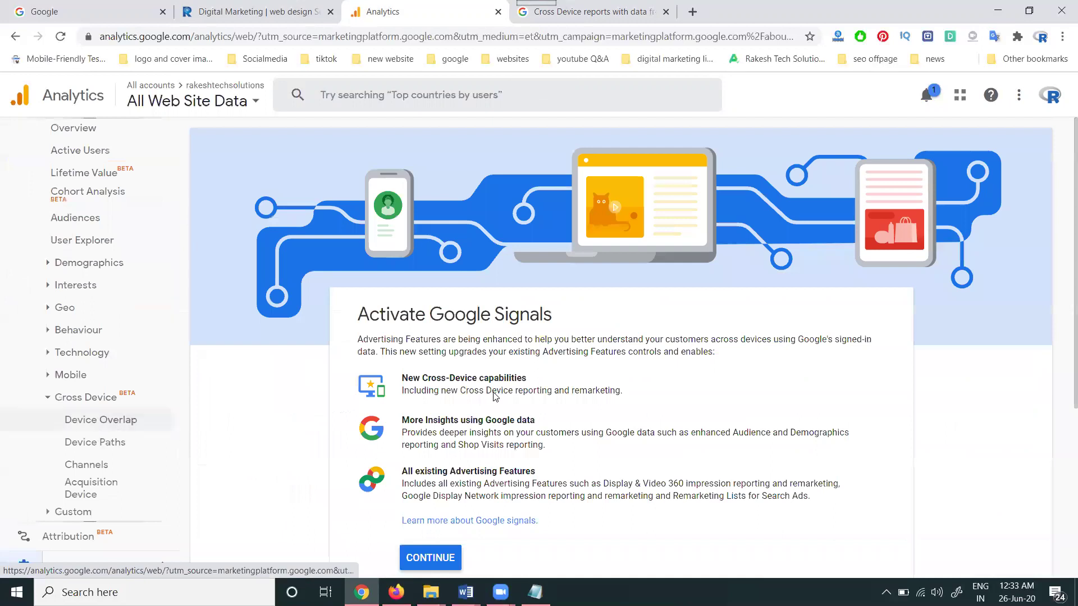
pyautogui.scroll(-5, 288, 385)
pyautogui.click(445, 295)
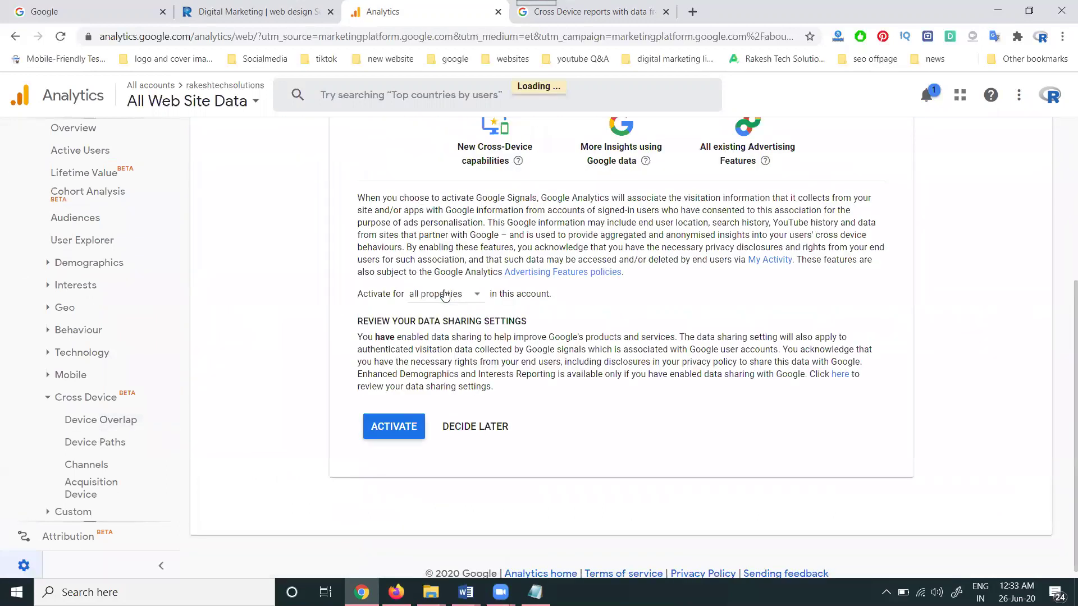
pyautogui.scroll(2, 455, 326)
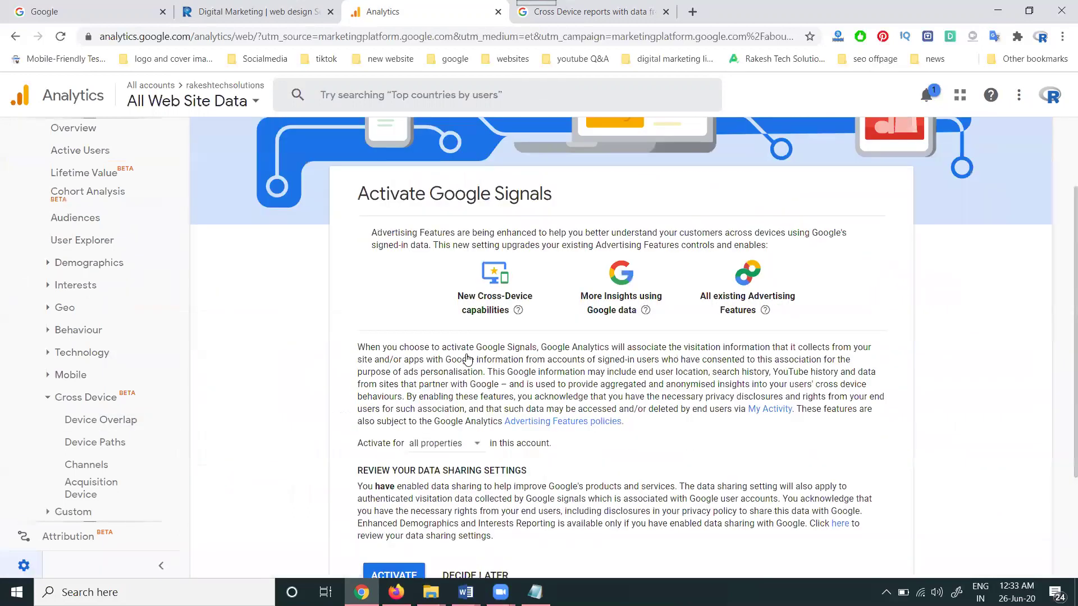
pyautogui.scroll(-1, 466, 364)
pyautogui.click(465, 365)
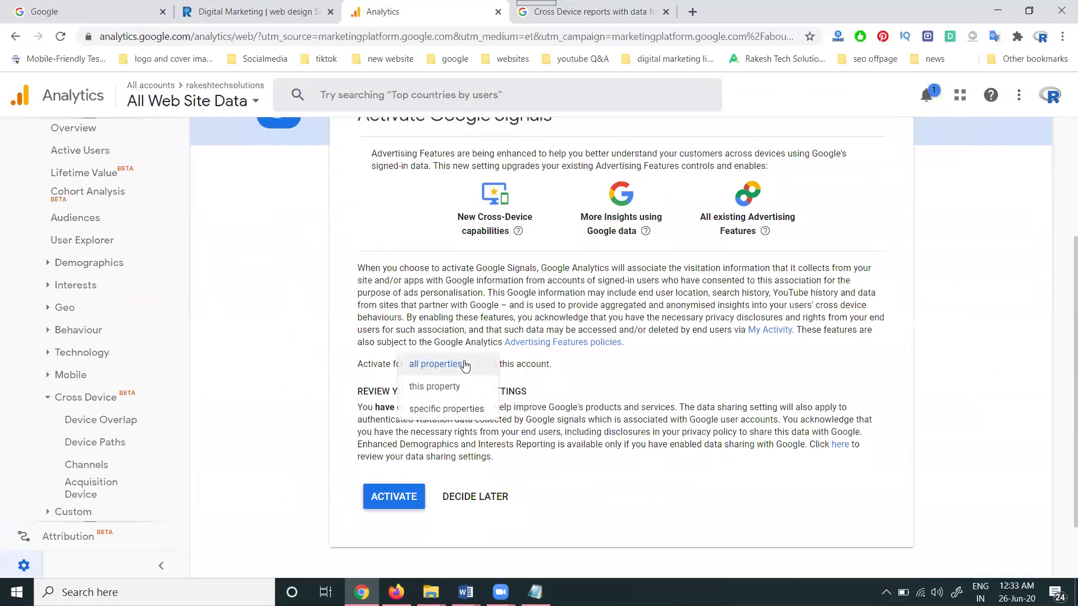
pyautogui.click(465, 365)
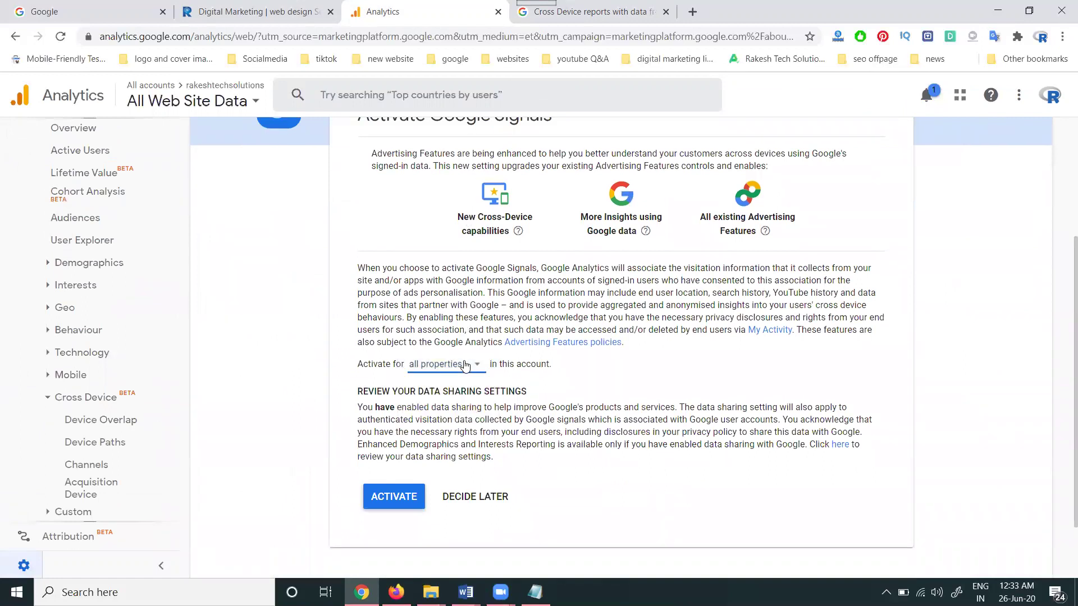
pyautogui.click(406, 499)
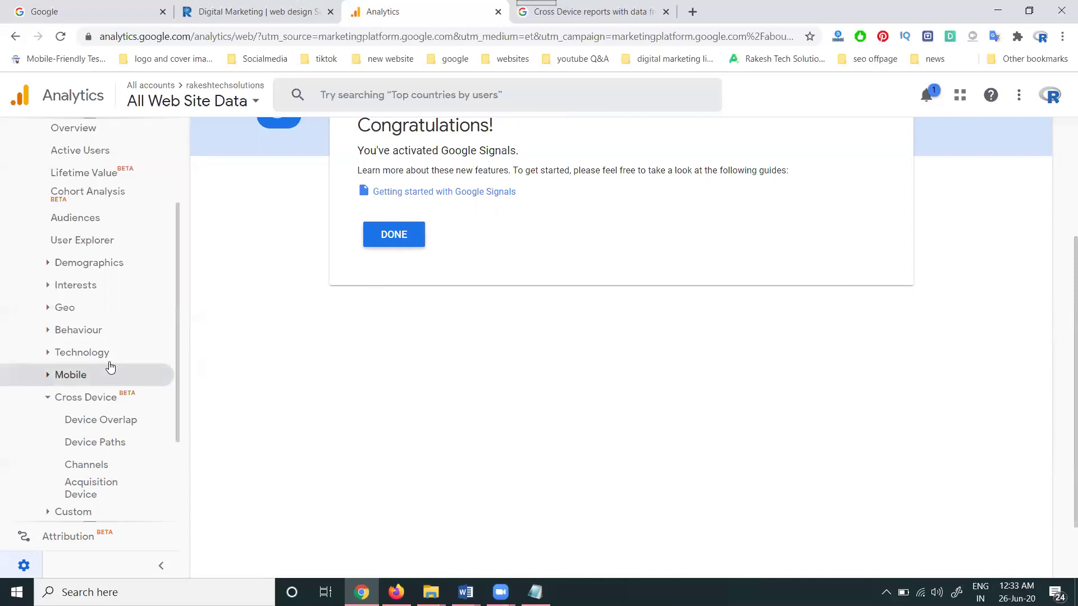
# Confirm Google Signals Data Collection is ON in Admin, then open the Device Paths report
pyautogui.scroll(-2, 73, 359)
pyautogui.click(19, 560)
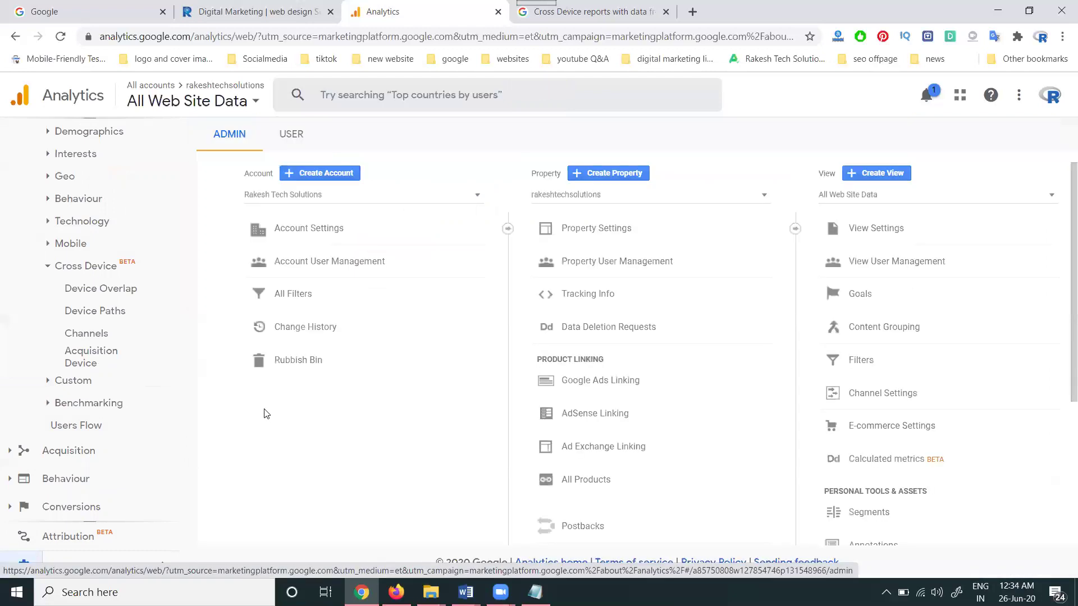
pyautogui.click(590, 294)
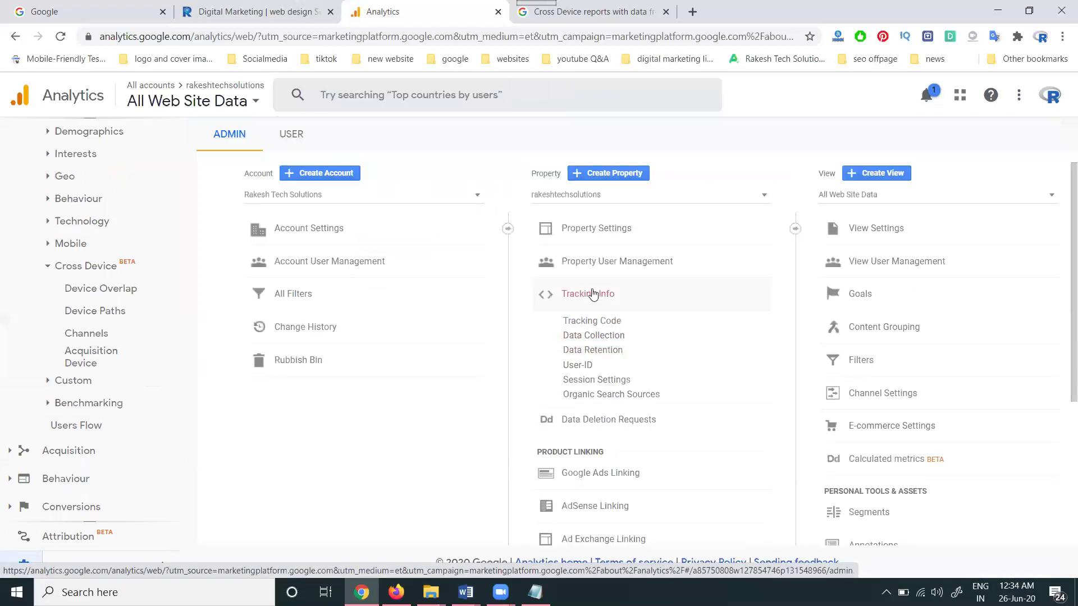
pyautogui.click(585, 336)
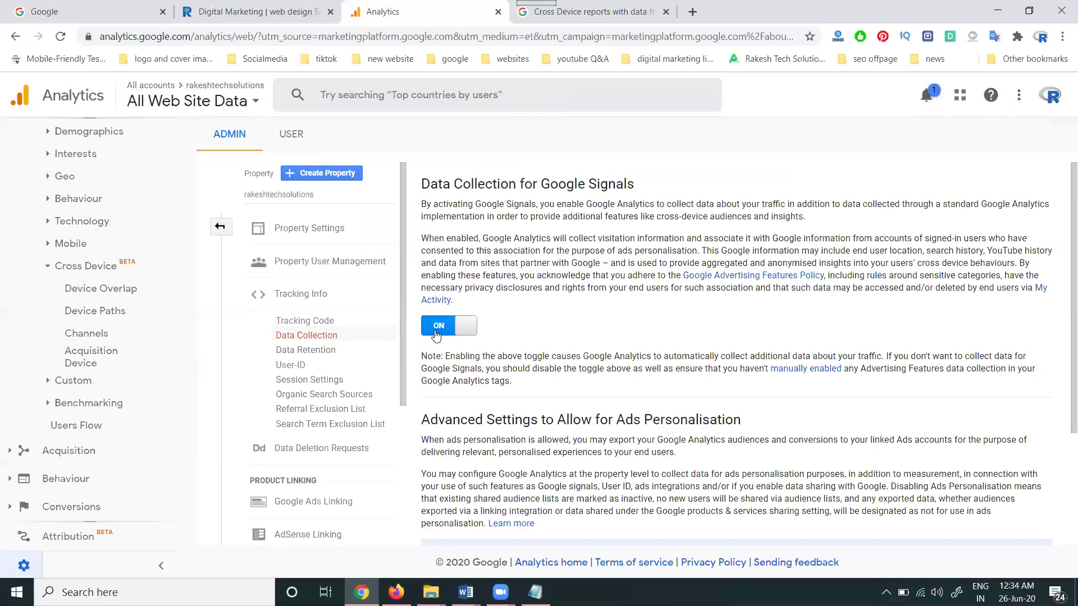
pyautogui.click(93, 316)
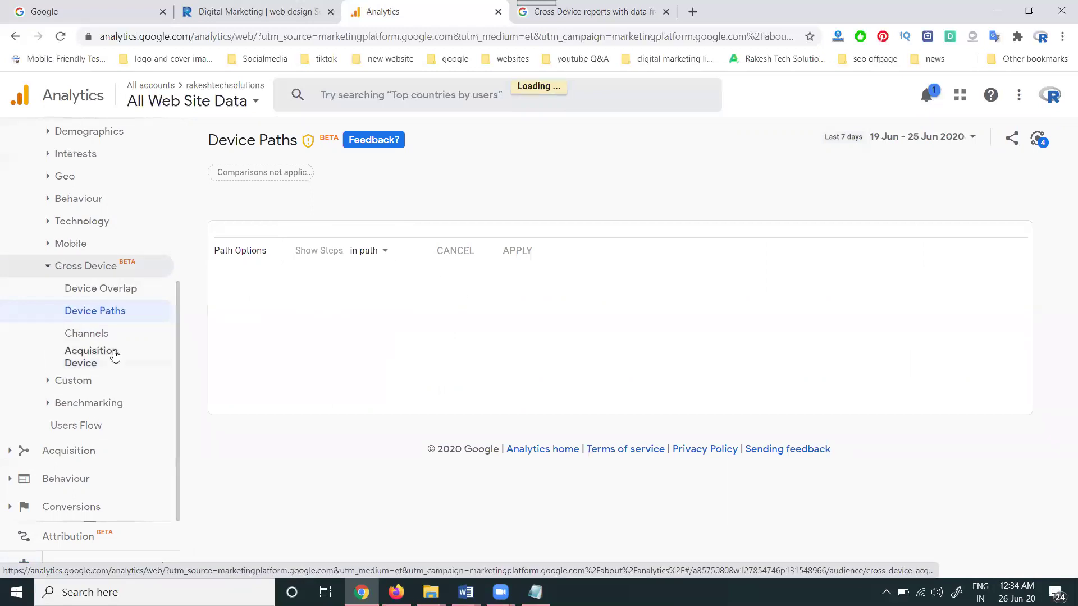
# View the Channels and Acquisition Device reports, then switch back to the help tab
pyautogui.click(92, 334)
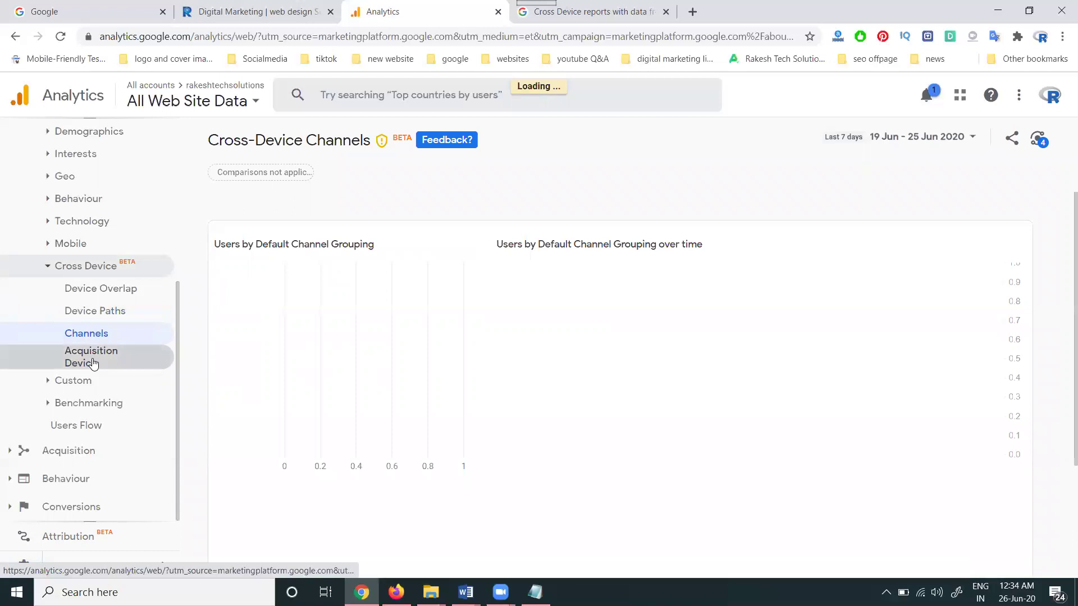
pyautogui.click(94, 364)
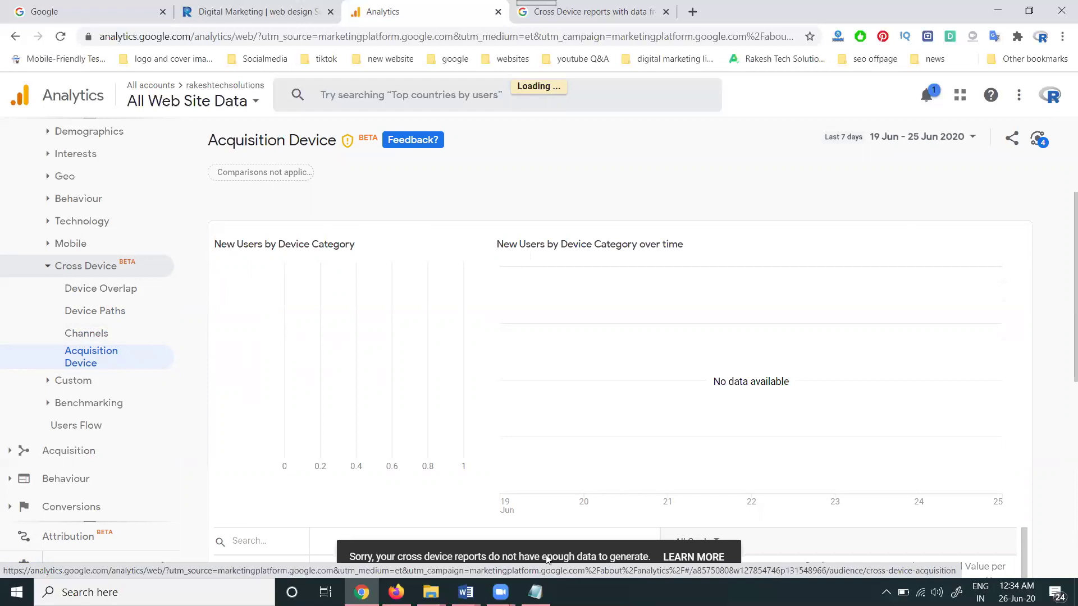
pyautogui.hotkey('ctrl', 'Tab')
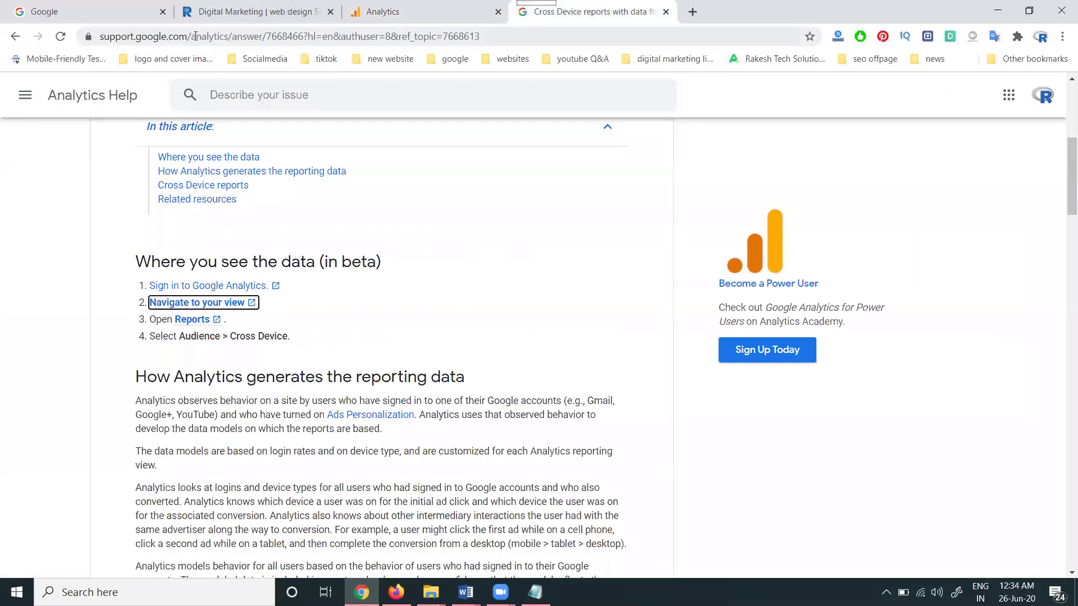